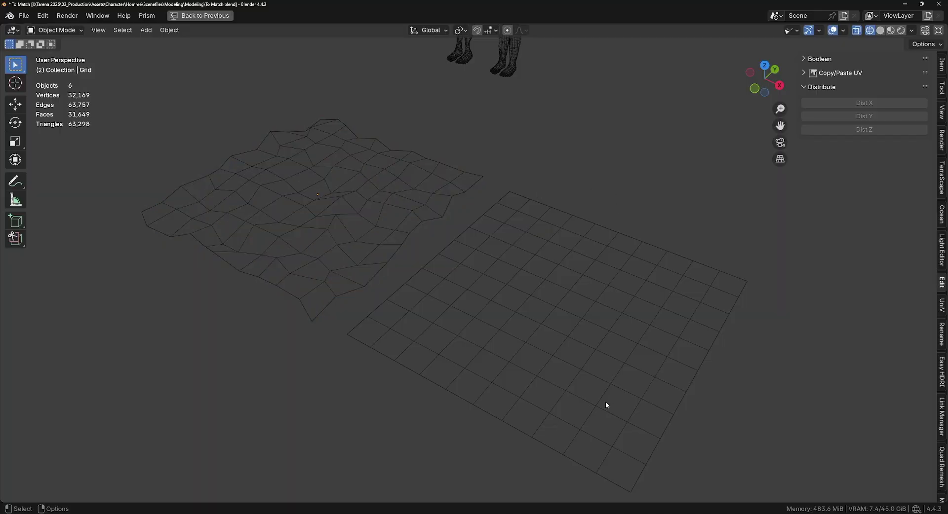
- Select the flat grid together with the deformed grid and enter Edit Mode on both
click(608, 449)
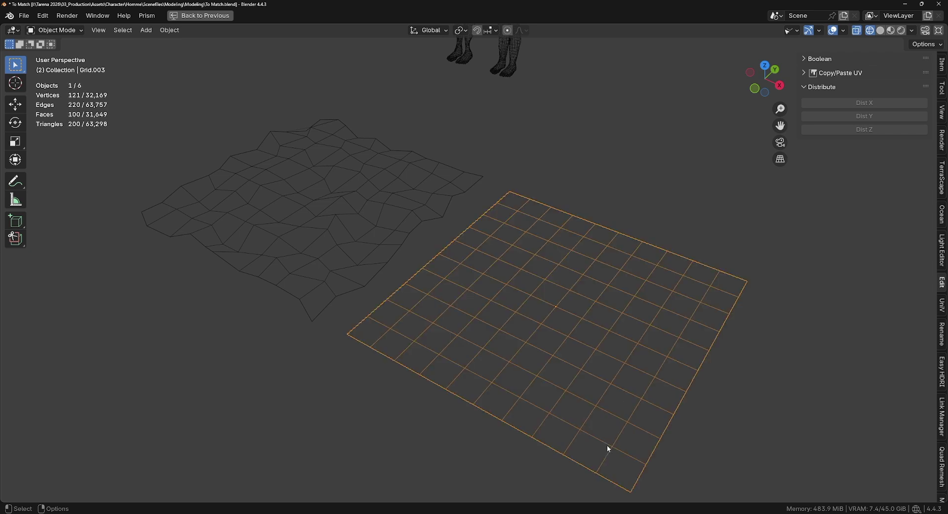
shift+click(333, 294)
key(ctrl+Tab)
click(398, 296)
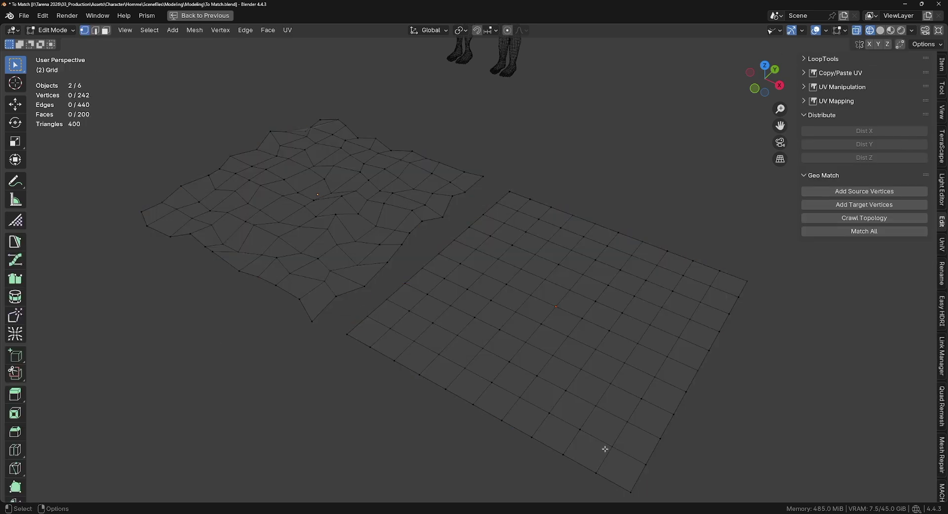
- Add the four vertices of the flat grid's nearest corner face as Geo Match source vertices
click(612, 446)
shift+click(646, 466)
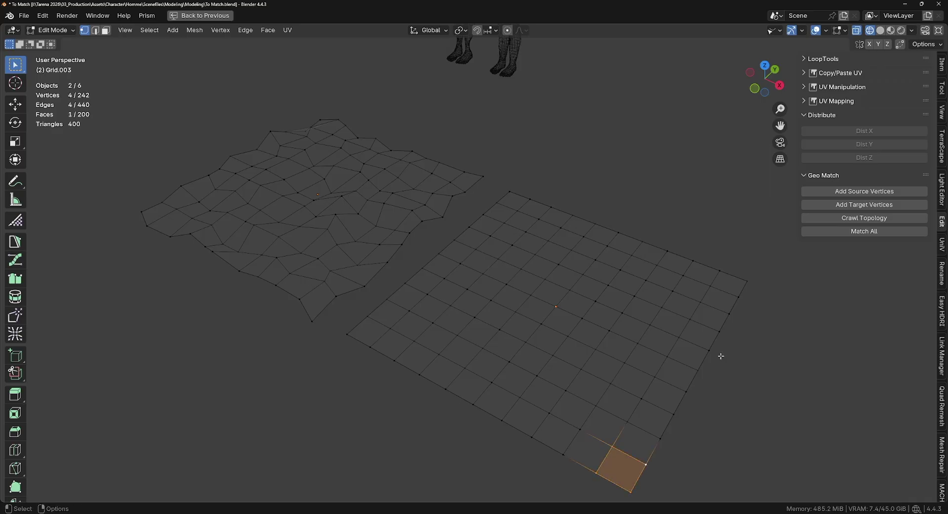
click(836, 192)
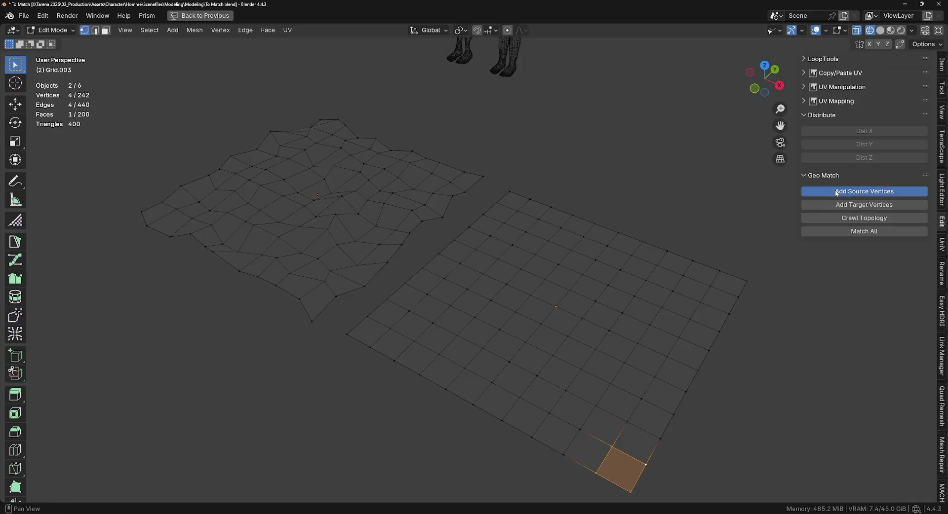
- Use the four vertices of the deformed grid's corresponding corner face as targets and match the whole flat grid to it through Crawl Topology and Match All
click(326, 281)
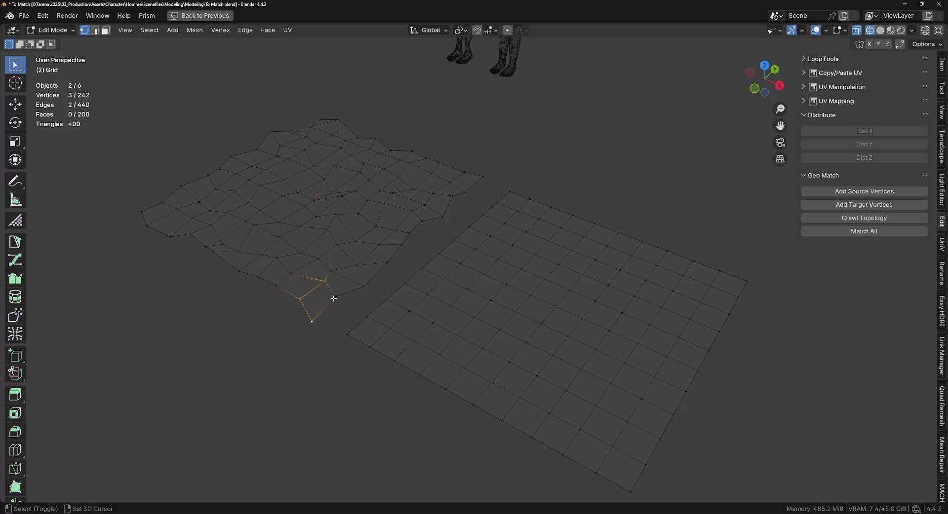
shift+click(335, 297)
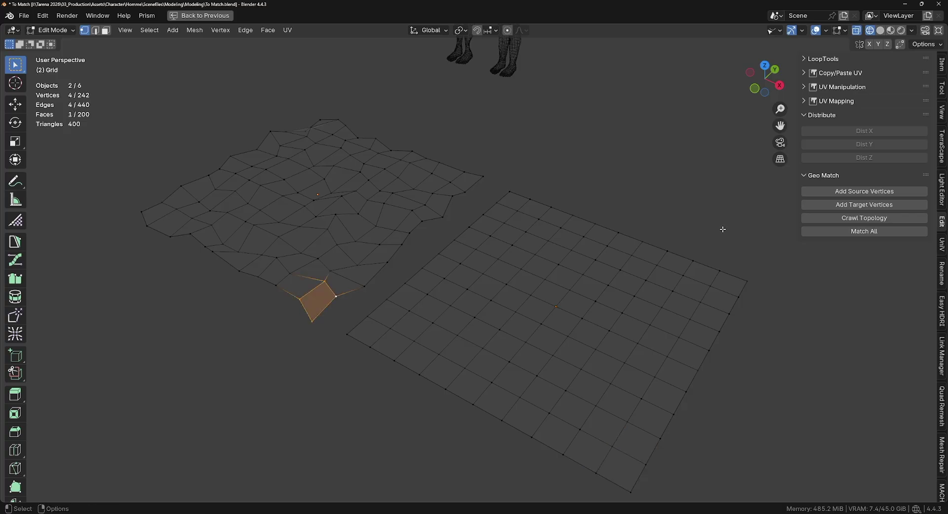
click(820, 218)
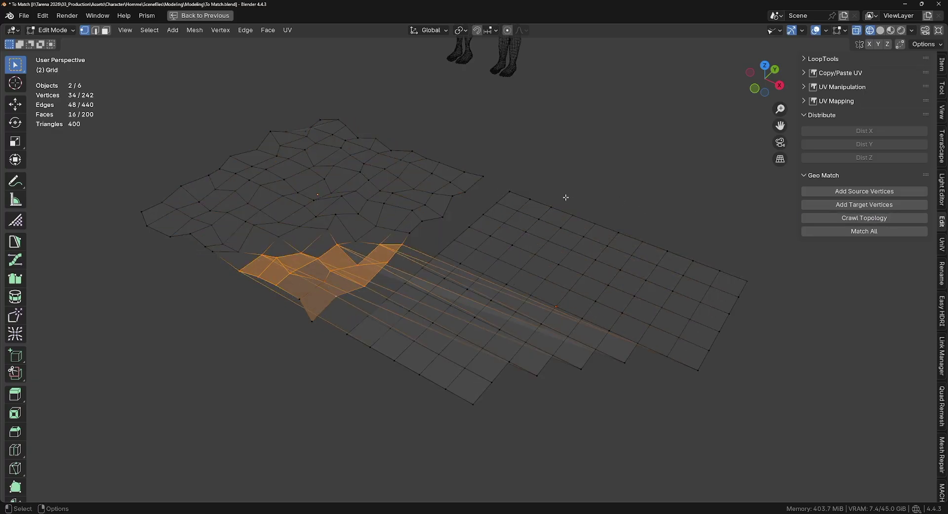
click(836, 233)
click(605, 234)
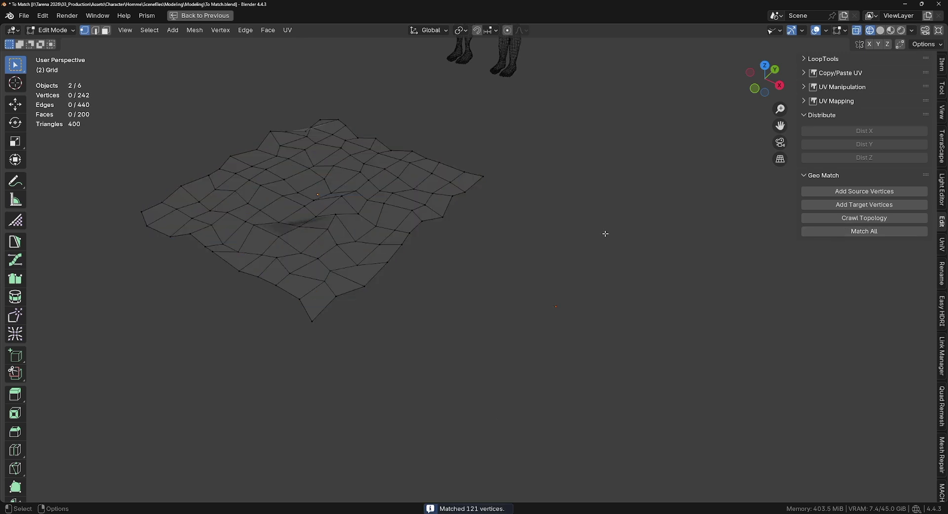
- Select the four nearest corner-face vertices on the grid with missing faces as the Geo Match source
shift+click(552, 383)
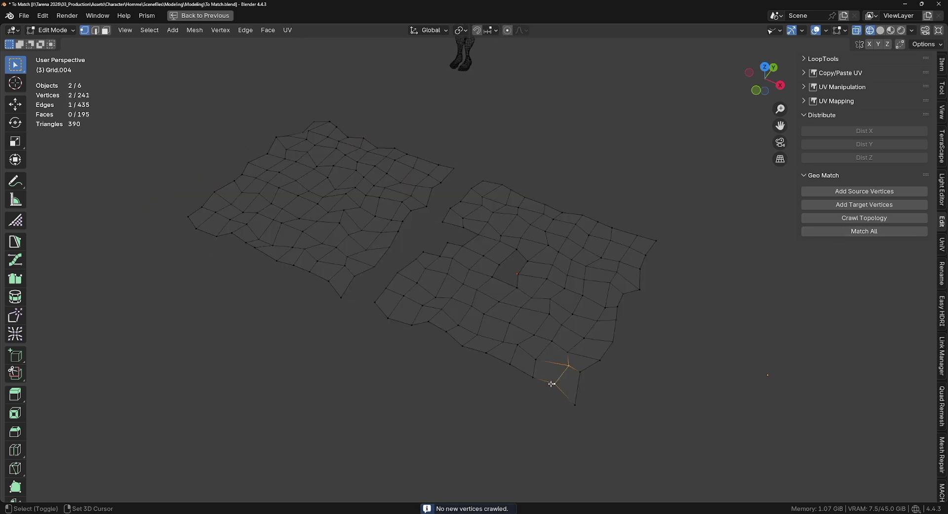
shift+click(574, 403)
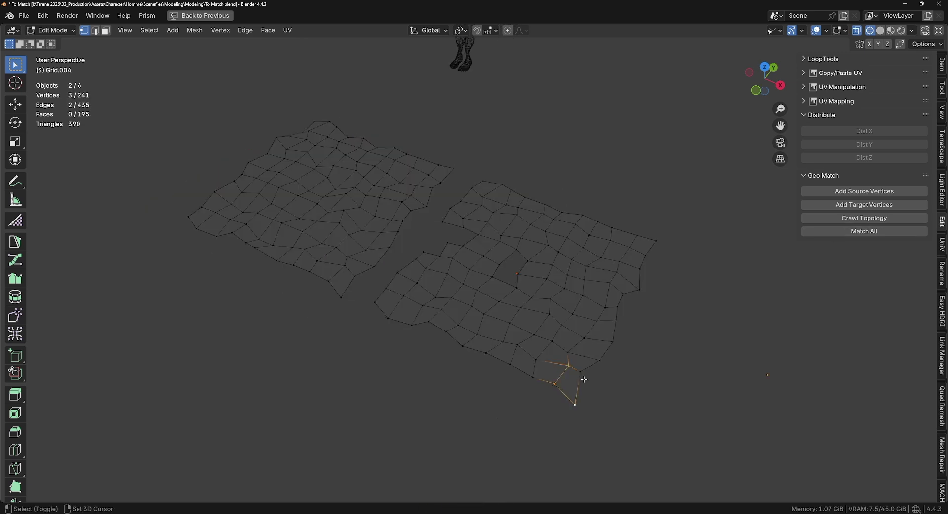
shift+click(583, 373)
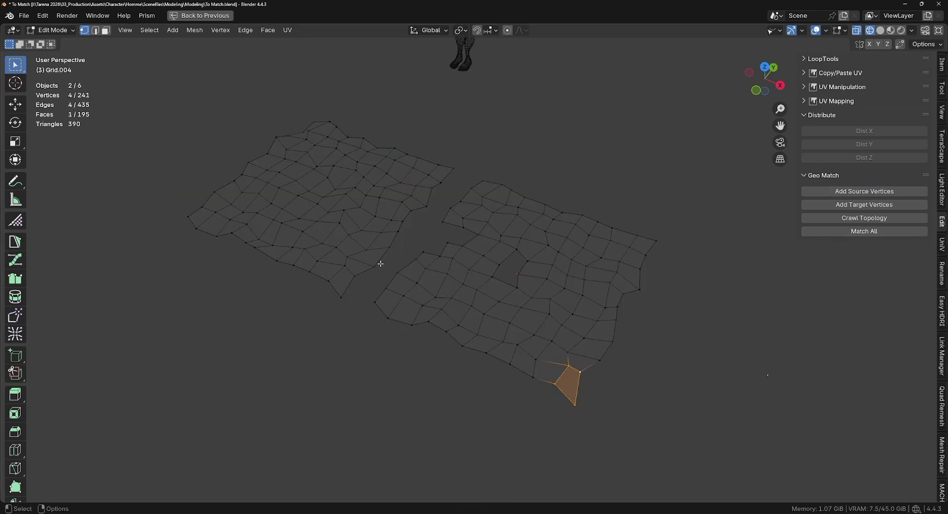
- Use the corresponding corner-face vertices on the intact grid as the Geo Match target and crawl the topology across the grids
click(344, 267)
shift+click(329, 282)
shift+click(353, 278)
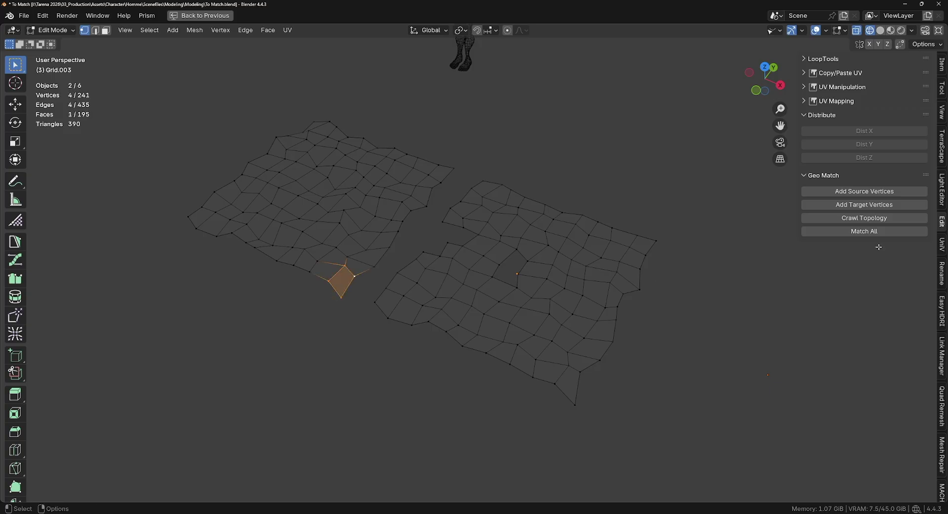
click(867, 221)
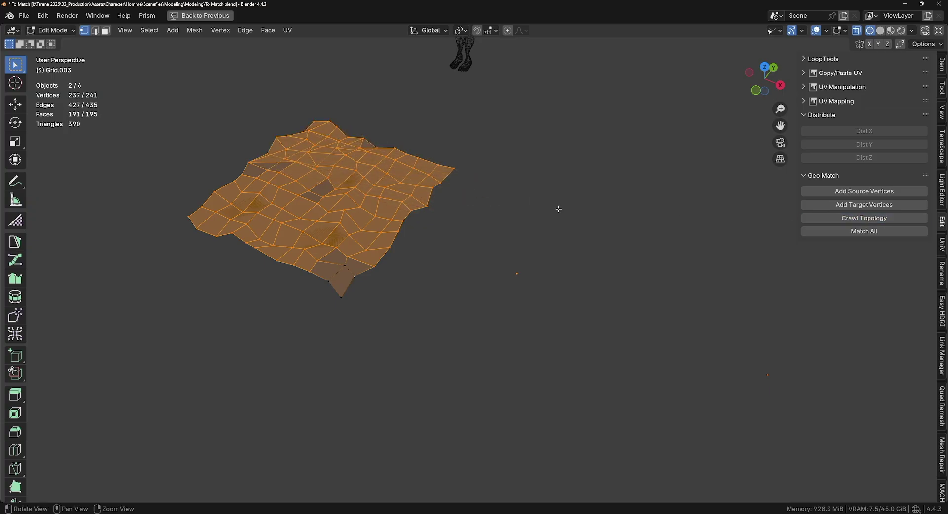
alt+drag(558, 209, 600, 239)
alt+middle_drag(261, 321, 513, 277)
scroll(514, 277, up, 3)
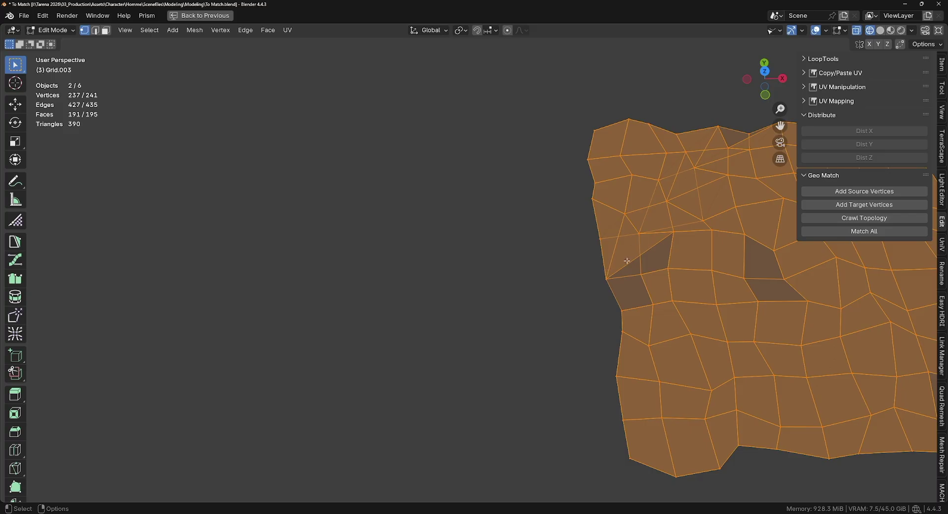
key(alt+a)
- Set corresponding inner faces as Geo Match source on the incomplete grid and target on the intact grid, and crawl the topology
shift+click(392, 198)
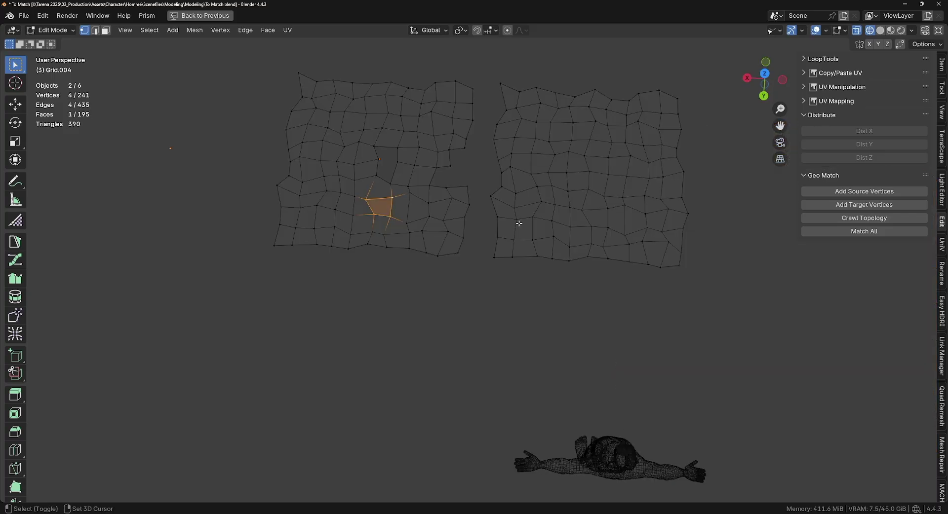
click(872, 195)
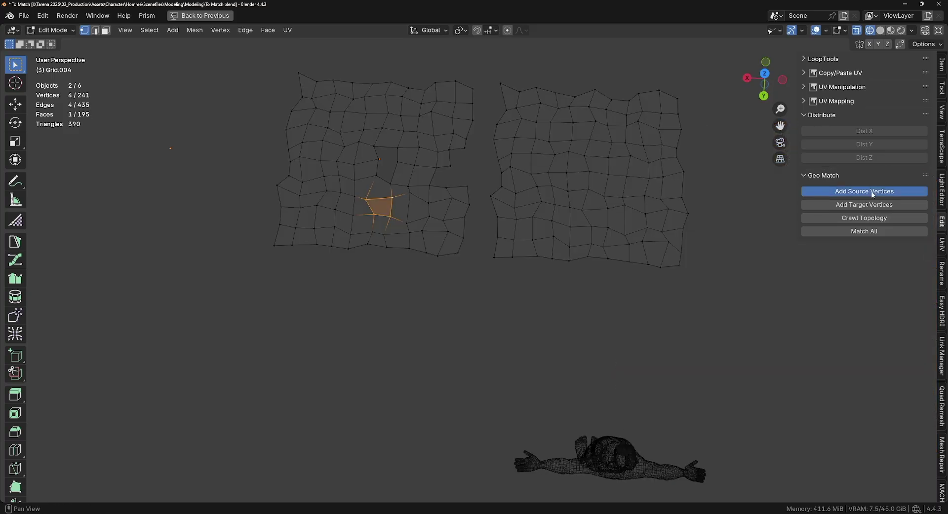
click(584, 215)
shift+click(608, 227)
shift+click(608, 209)
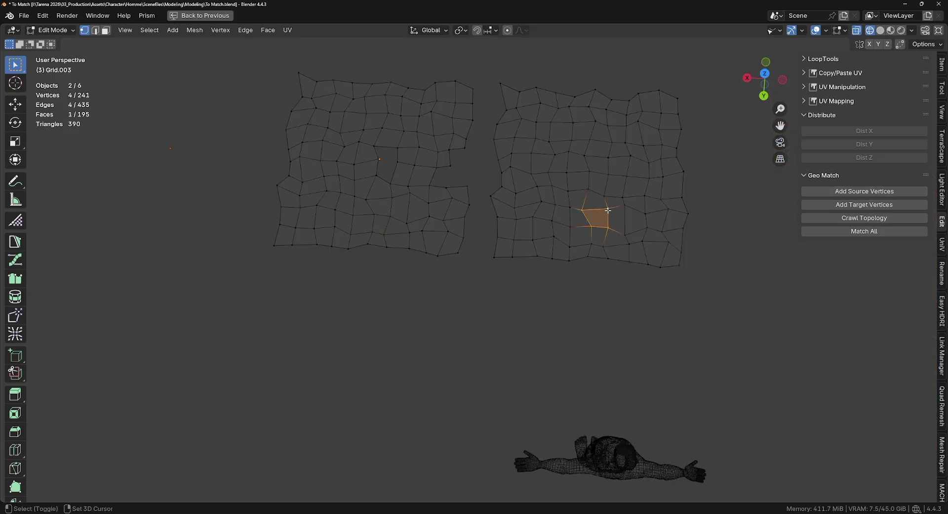
click(838, 206)
click(844, 219)
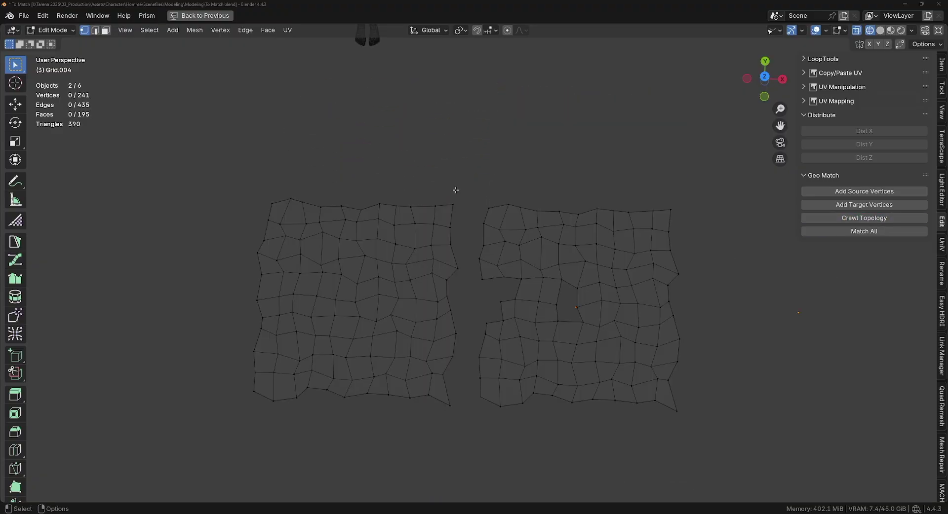
- Add the far right corner face of the incomplete grid as source vertices and the intact grid's corresponding corner face as target vertices
shift+click(653, 213)
click(864, 192)
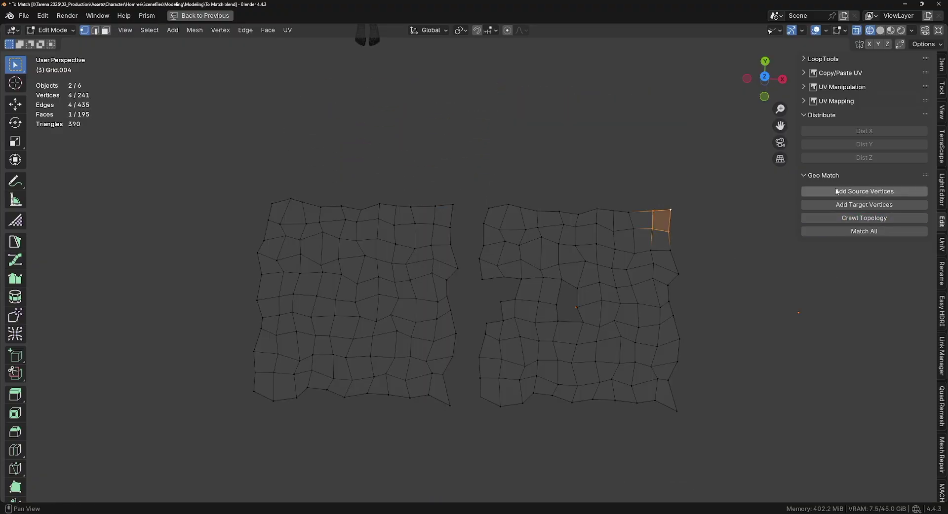
click(435, 206)
shift+click(453, 203)
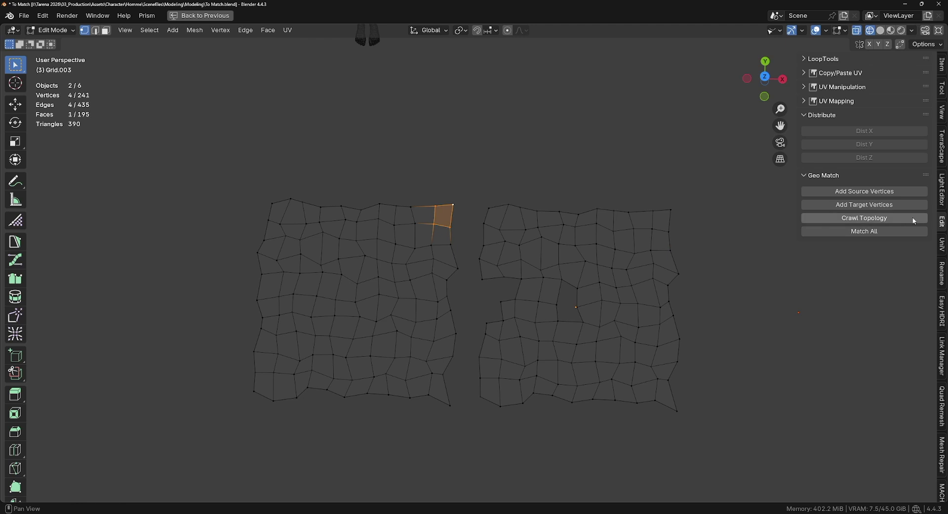
click(863, 205)
- Crawl the topology repeatedly until the entire incomplete grid is matched onto the intact one, and clear the selection
click(871, 218)
click(871, 221)
click(871, 221)
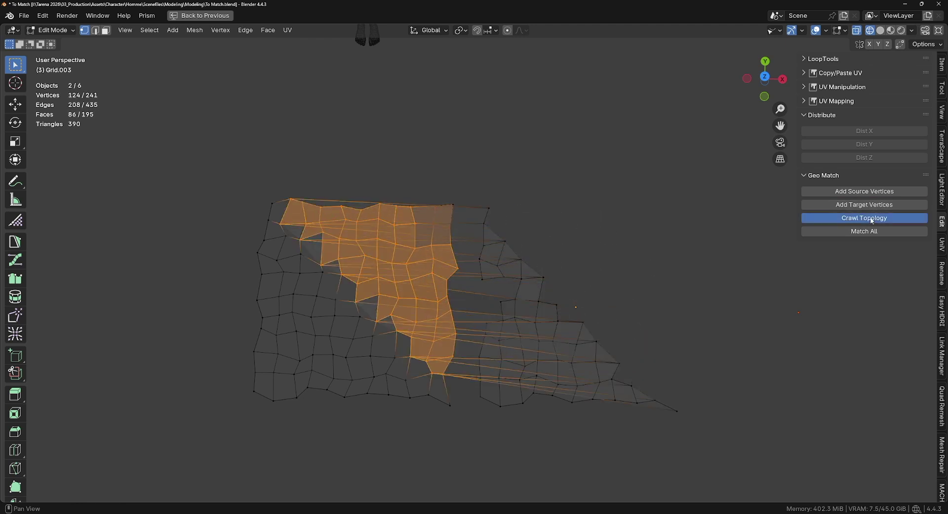
click(870, 221)
click(871, 221)
click(870, 220)
click(870, 220)
click(870, 220)
click(871, 221)
click(571, 307)
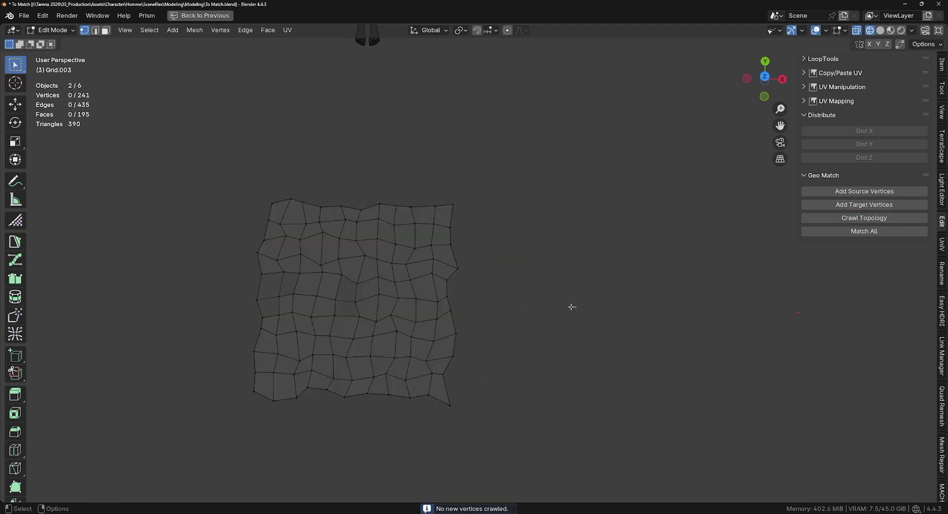
middle_drag(572, 306, 507, 329)
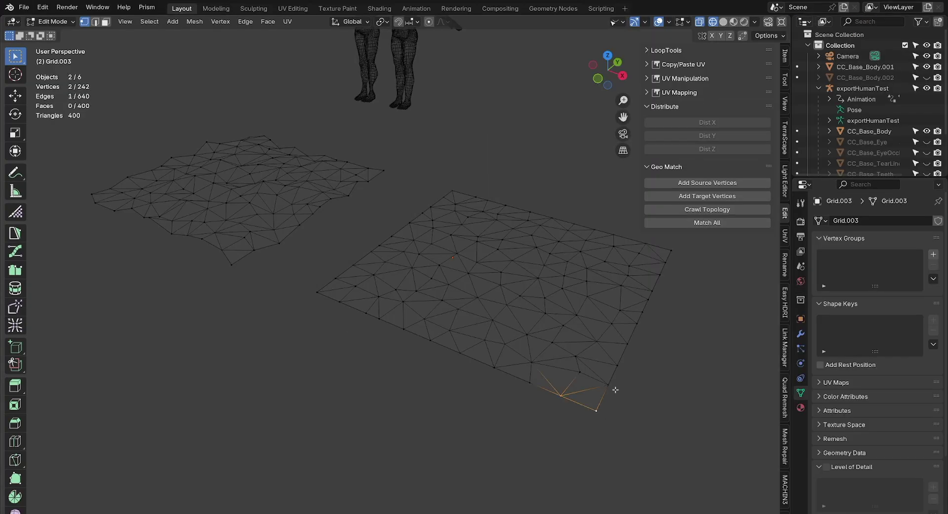
- Match the triangulated flat grid to the triangulated deformed grid by crawling the topology from their corresponding corner vertices
click(223, 252)
click(716, 209)
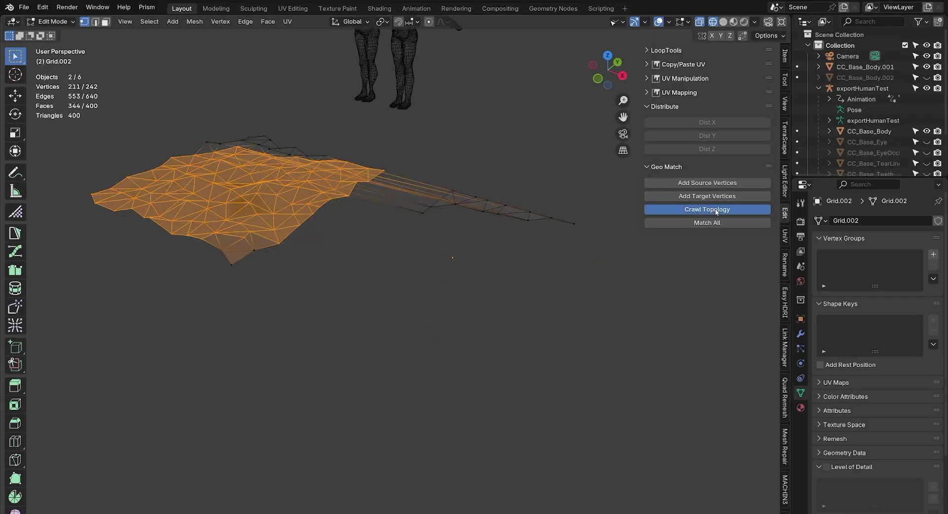
key(alt+a)
middle_drag(518, 232, 619, 337)
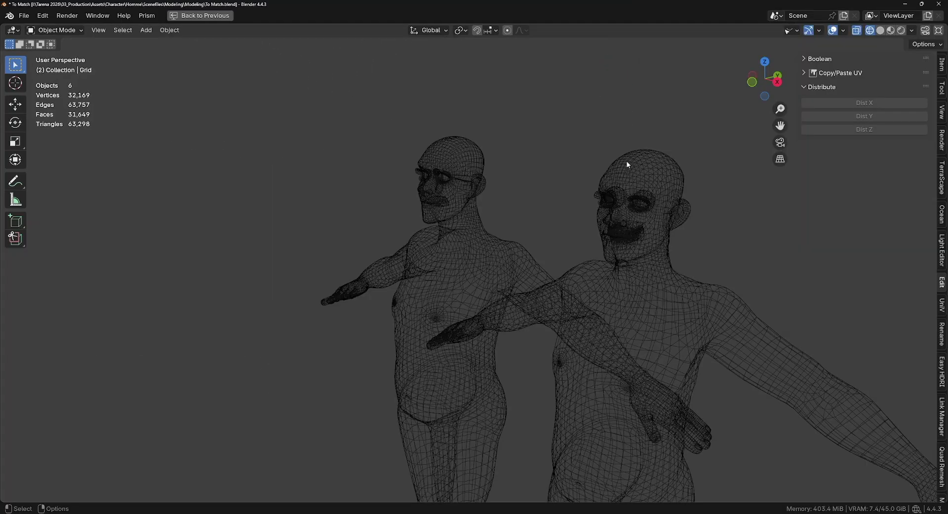
- Compare the mesh statistics of the two human body models by selecting each of them in turn
click(628, 165)
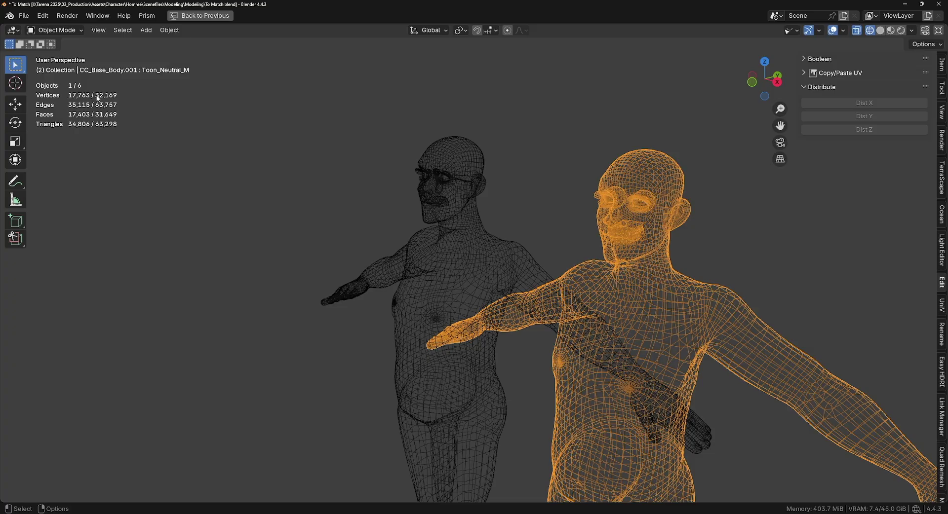
click(449, 161)
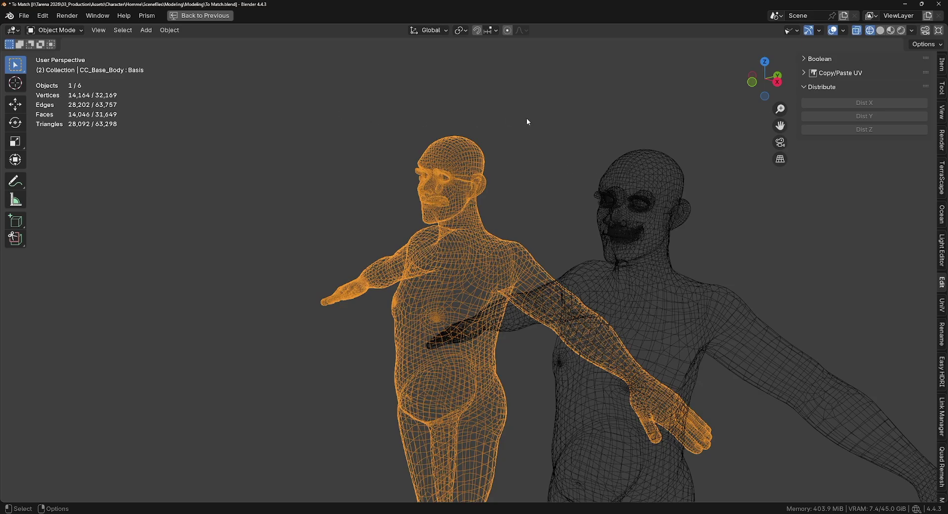
click(520, 184)
middle_drag(589, 283, 578, 278)
click(578, 278)
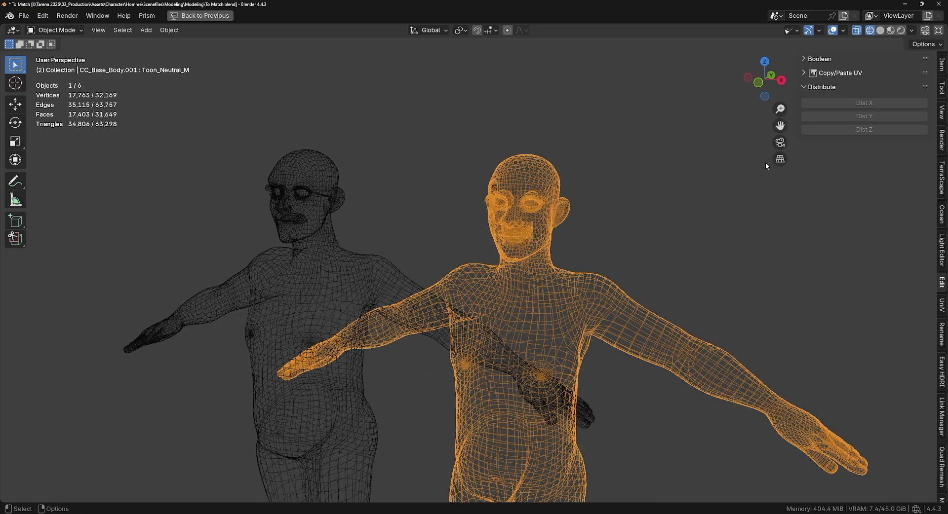
- Set the X and Y location of CC_Base_Body to 0 so that it overlaps the other body
click(941, 63)
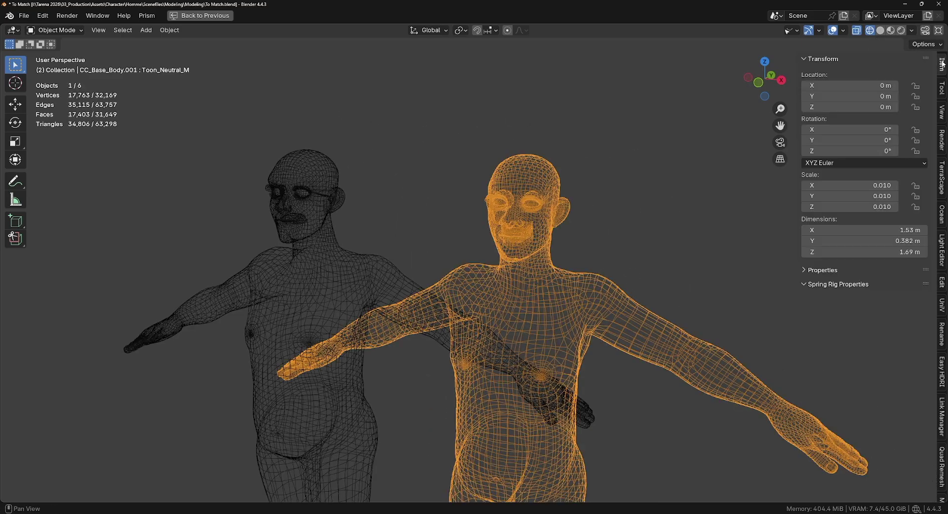
click(320, 187)
drag(847, 97, 847, 85)
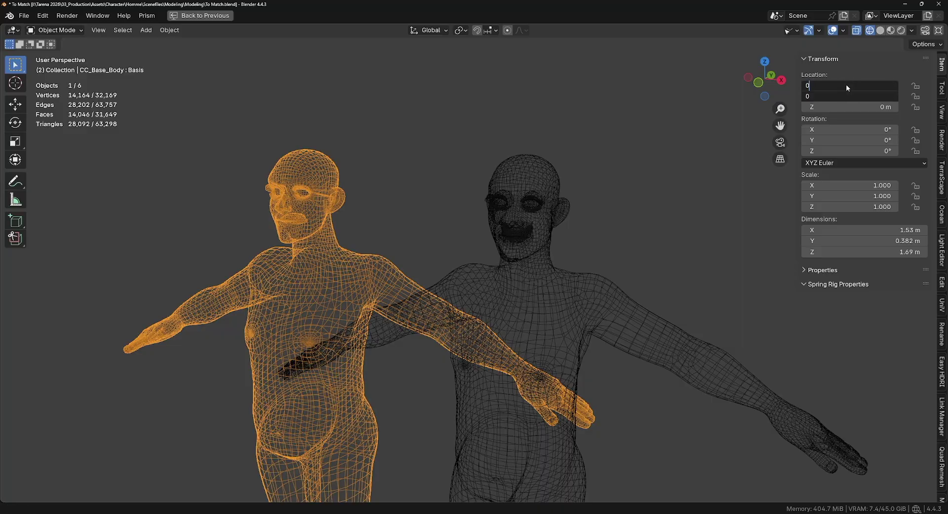
key(Return)
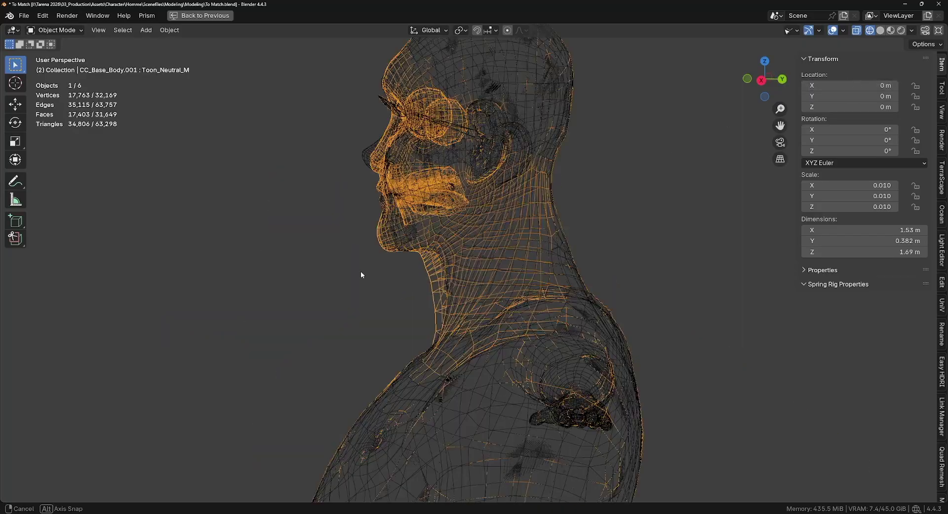
- Examine how the two overlapping body meshes line up around the head, legs and shoulder
alt+drag(360, 271, 375, 270)
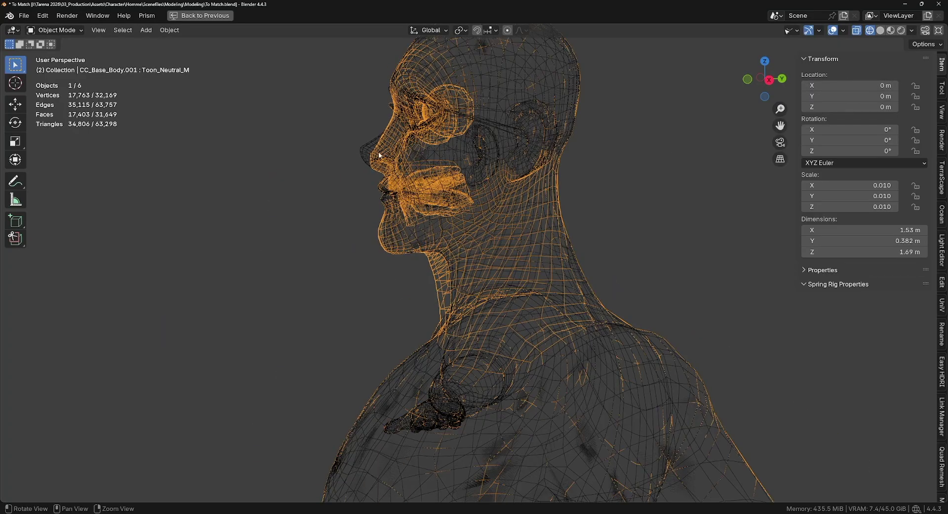
middle_drag(379, 156, 571, 175)
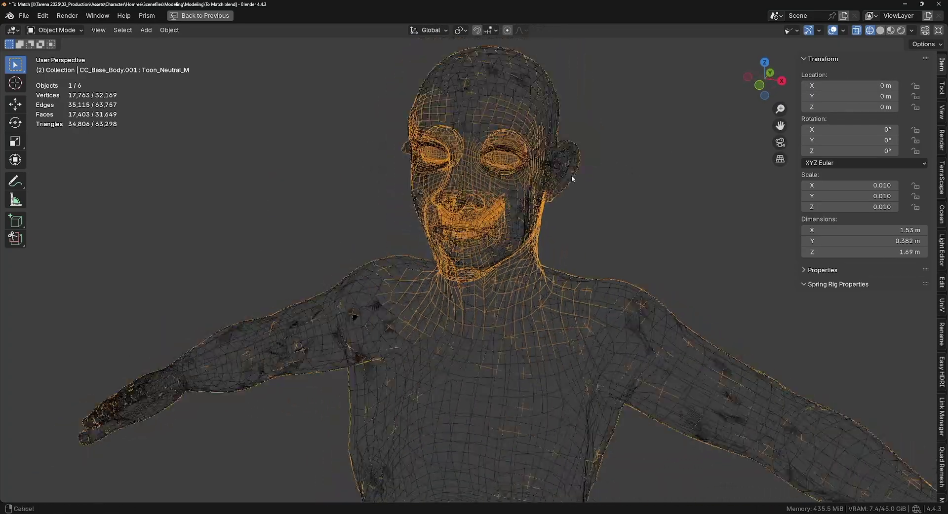
scroll(571, 176, down, 2)
alt+middle_drag(481, 440, 474, 250)
alt+middle_drag(476, 484, 467, 299)
alt+drag(467, 320, 492, 311)
alt+middle_drag(489, 449, 519, 257)
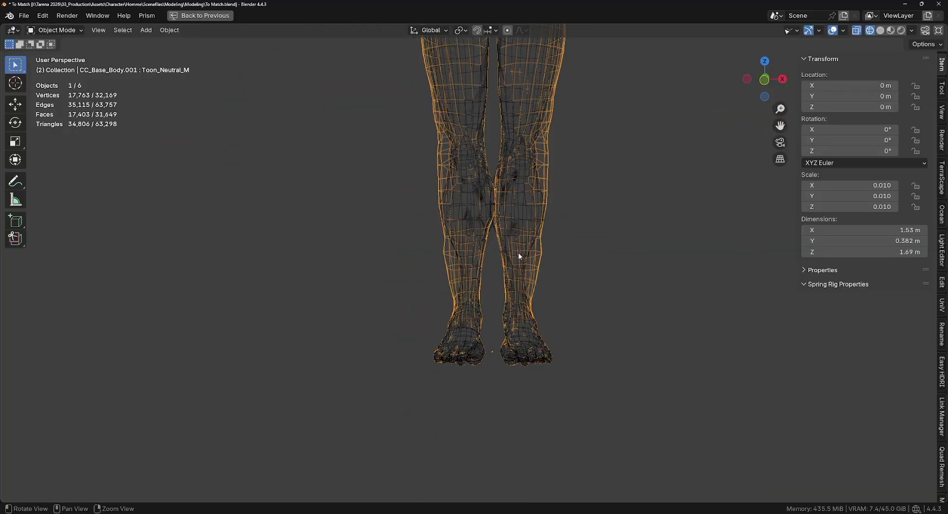
scroll(520, 256, up, 6)
middle_drag(415, 253, 485, 247)
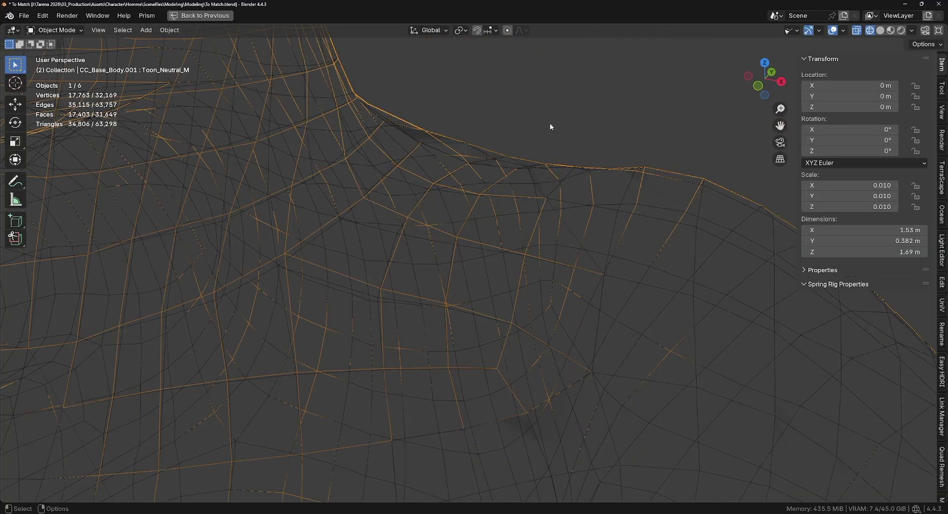
- Select the four corner vertices of one shoulder face on CC_Base_Body.001 and register them as Geo Match source vertices
click(542, 141)
click(484, 247)
key(ctrl+Tab)
click(589, 257)
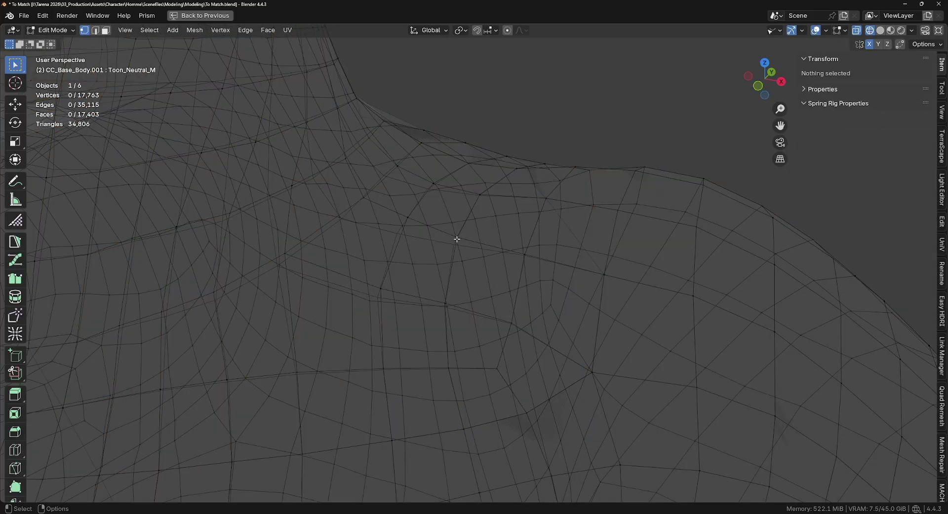
click(456, 239)
shift+click(446, 303)
shift+click(511, 322)
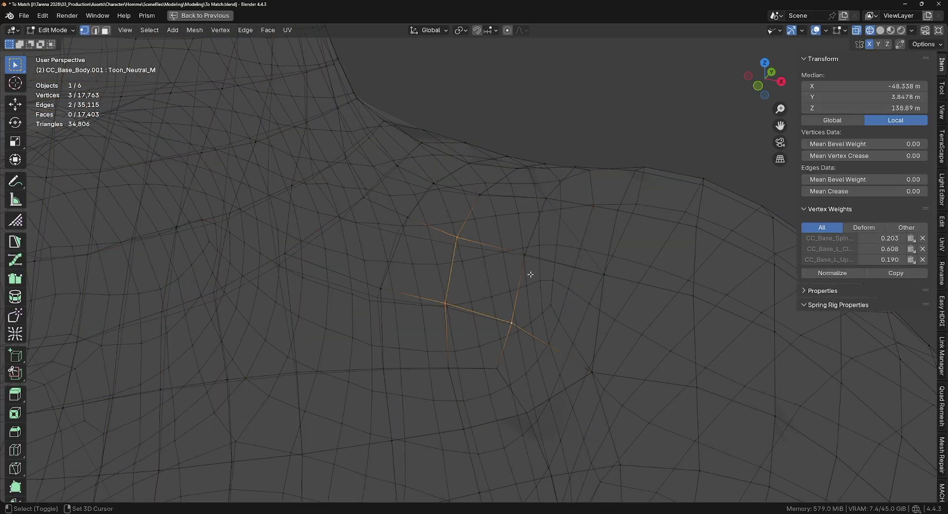
shift+click(525, 254)
click(941, 222)
click(855, 192)
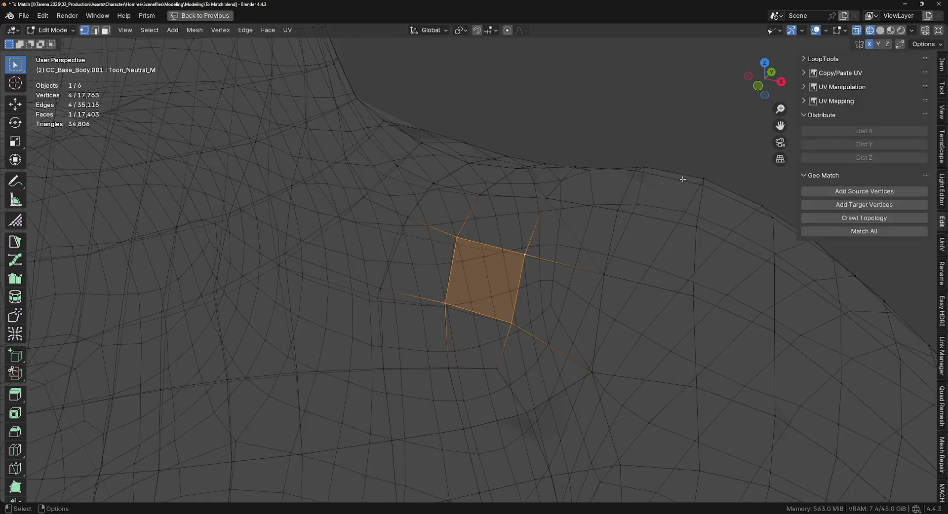
- Select the four corner vertices of the corresponding shoulder face on CC_Base_Body and register them as Geo Match target vertices
right_drag(450, 265, 484, 250)
click(440, 243)
click(523, 258)
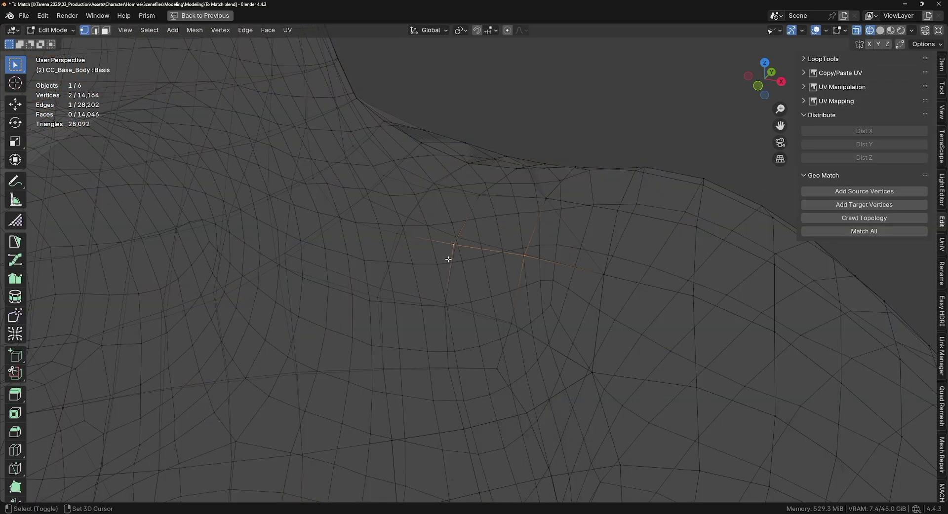
shift+click(503, 321)
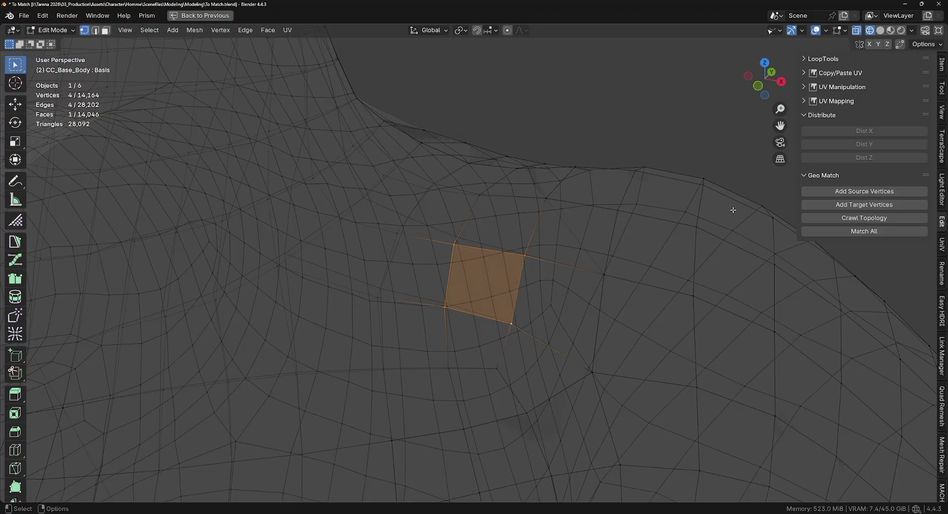
click(864, 204)
- Crawl the topology of both bodies repeatedly from the paired shoulder faces to spread the match over the neck, face, arm and chest
click(858, 218)
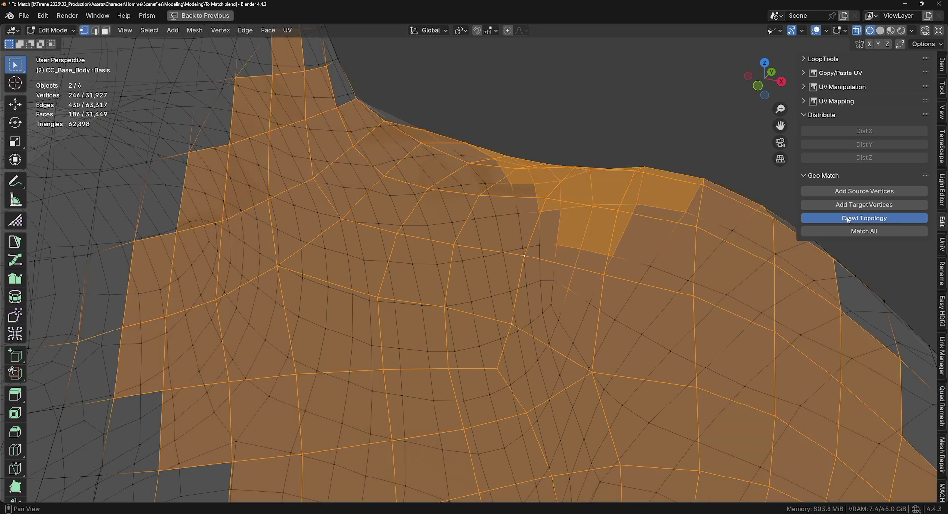
middle_drag(592, 132, 363, 130)
alt+right_drag(363, 130, 205, 165)
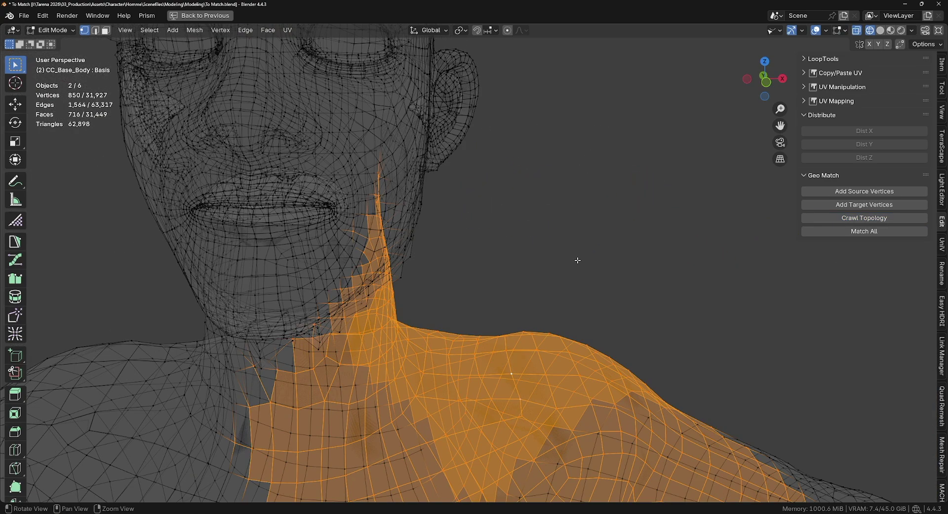
click(866, 222)
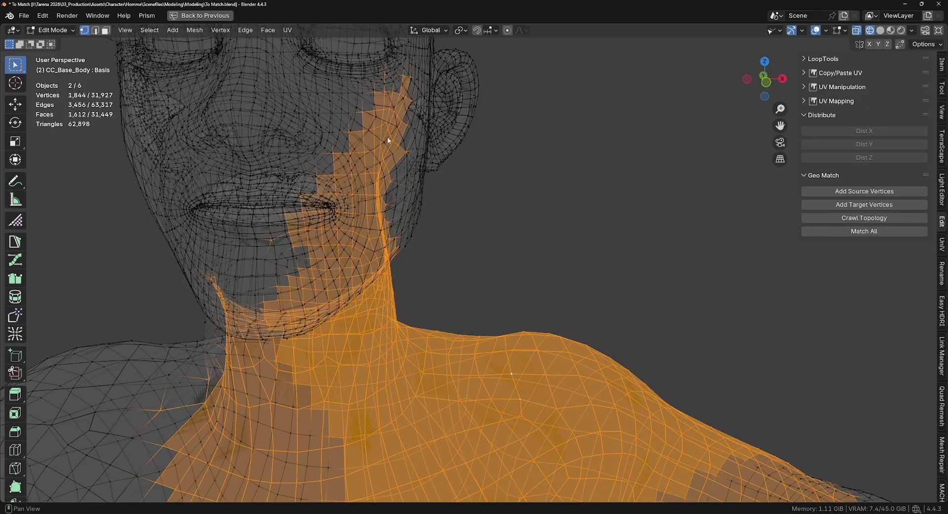
scroll(558, 272, down, 6)
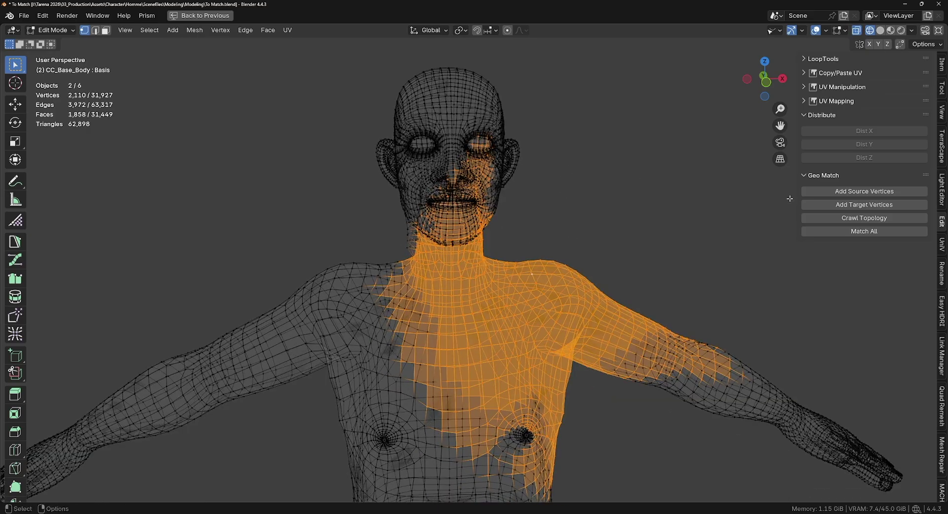
- Match all the remaining vertices between the two body meshes and inspect the result around the eyes and nose
click(843, 233)
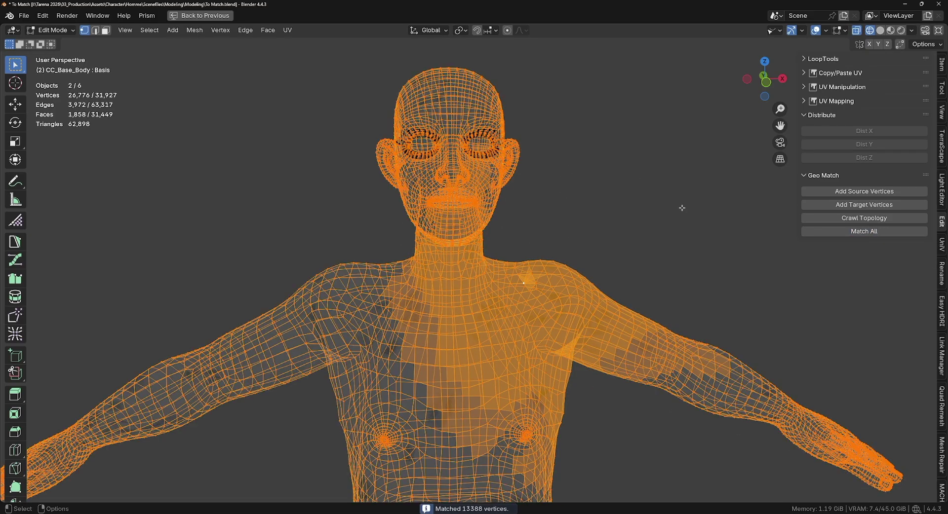
middle_drag(589, 165, 538, 226)
ctrl+middle_drag(336, 233, 528, 229)
alt+right_drag(528, 229, 607, 227)
alt+drag(543, 217, 541, 203)
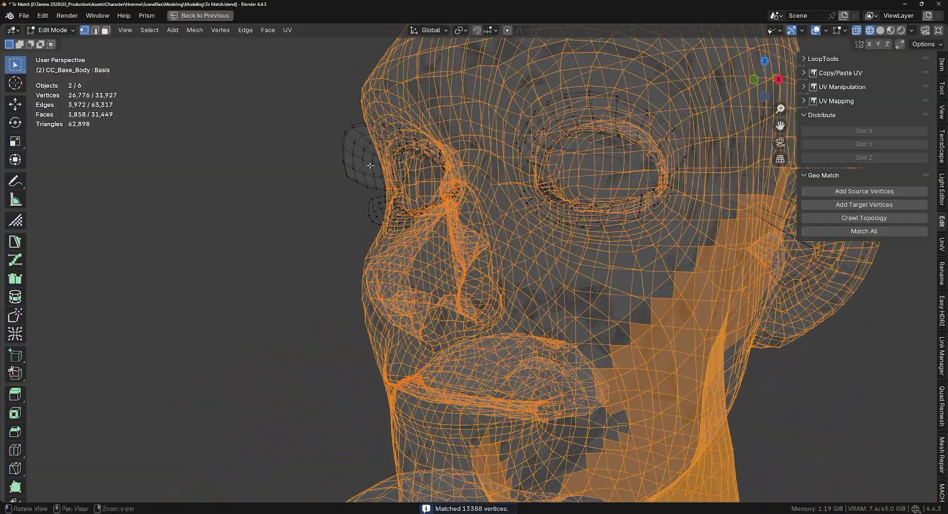
alt+right_drag(277, 115, 345, 113)
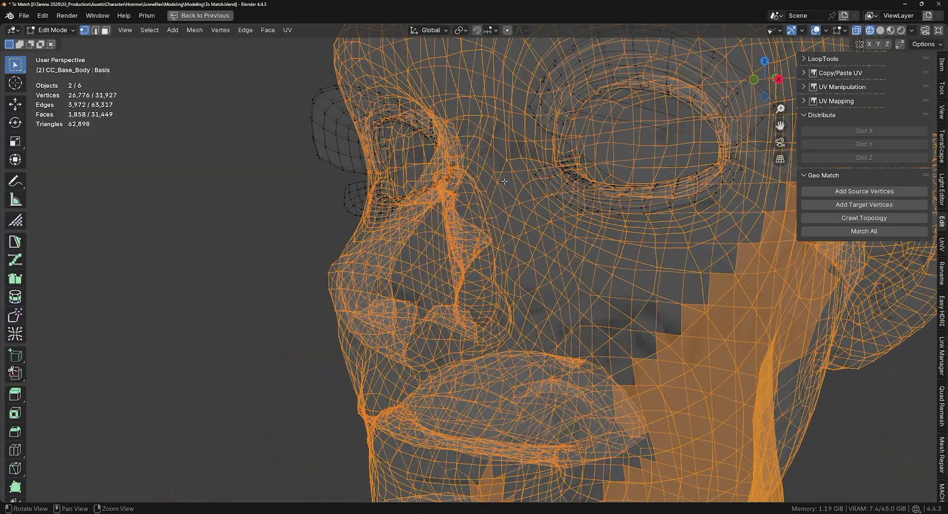
scroll(645, 159, down, 10)
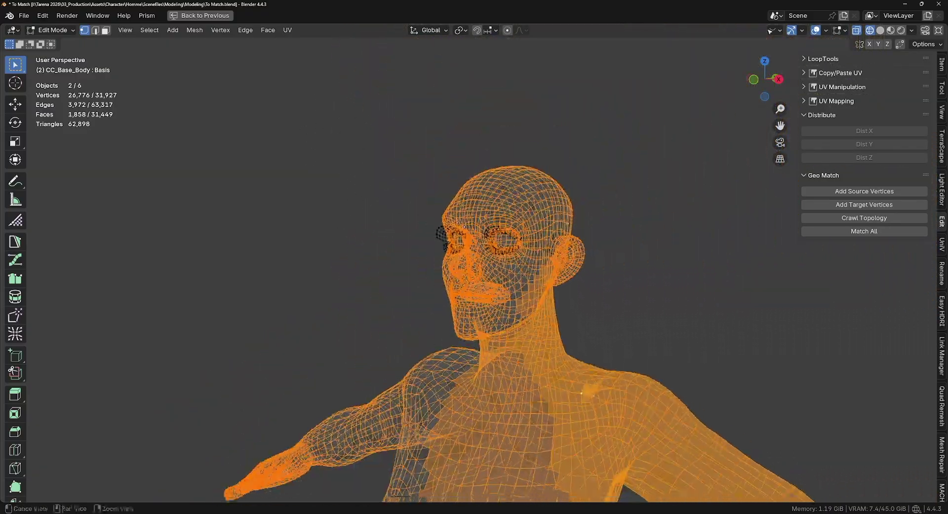